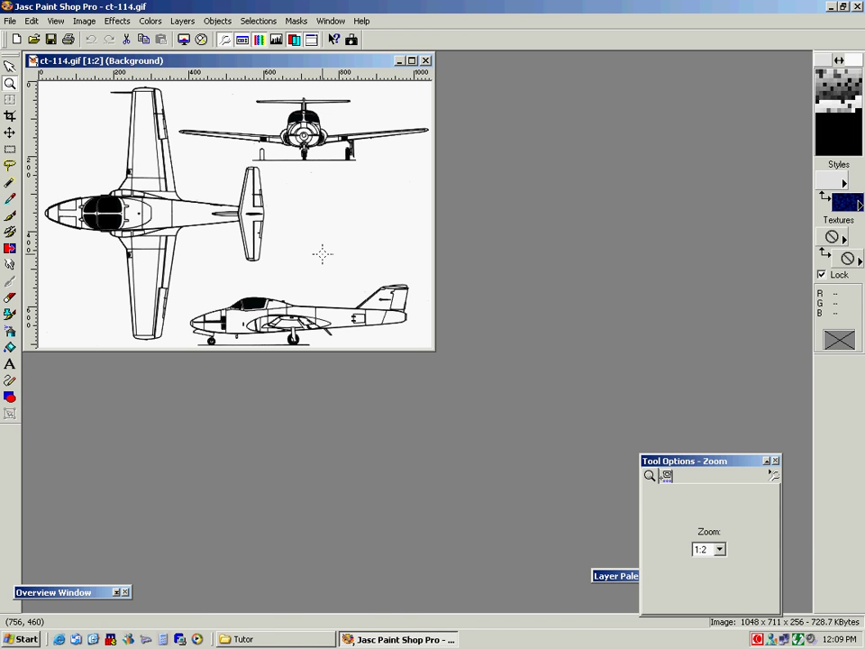
# Freehand-select the top view in ct-114.gif and paste it as a new 676 x 708 image, Image1.
pyautogui.click(9, 166)
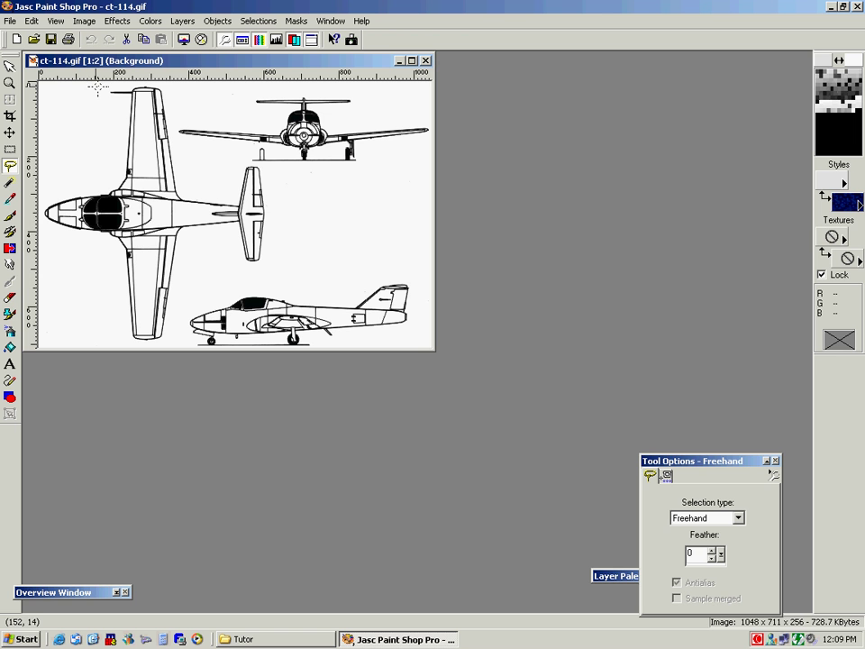
pyautogui.moveTo(96, 87)
pyautogui.mouseDown()
pyautogui.moveTo(45, 147)
pyautogui.moveTo(30, 180)
pyautogui.moveTo(61, 314)
pyautogui.moveTo(121, 351)
pyautogui.moveTo(166, 344)
pyautogui.moveTo(201, 293)
pyautogui.moveTo(273, 267)
pyautogui.moveTo(289, 208)
pyautogui.moveTo(259, 163)
pyautogui.moveTo(172, 135)
pyautogui.moveTo(167, 89)
pyautogui.moveTo(99, 86)
pyautogui.mouseUp()
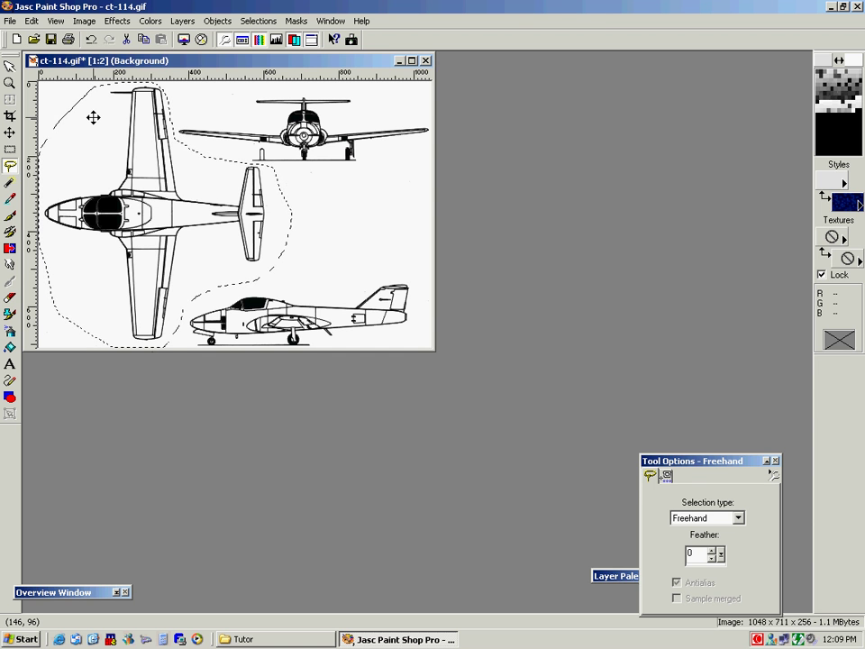
pyautogui.click(31, 20)
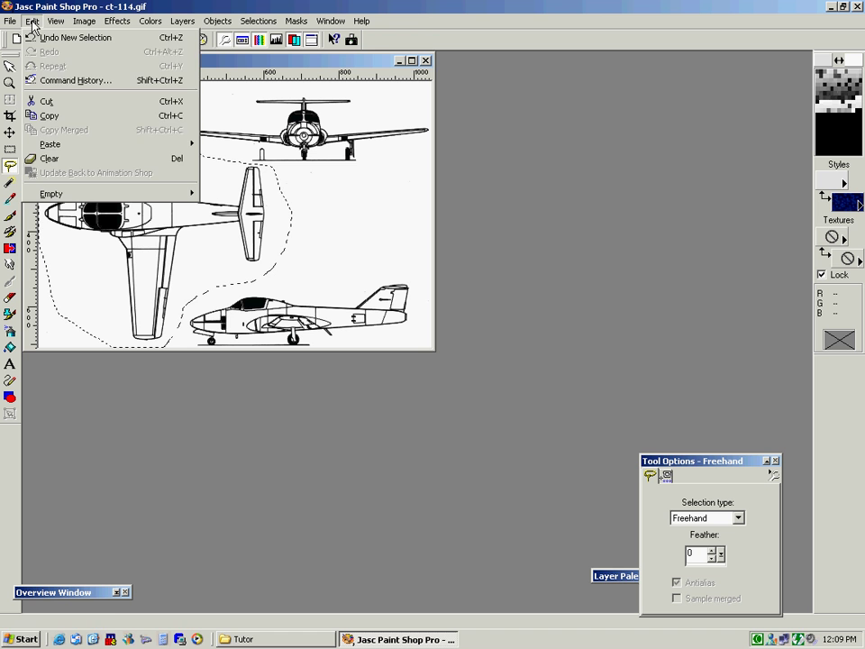
pyautogui.click(90, 131)
pyautogui.click(31, 20)
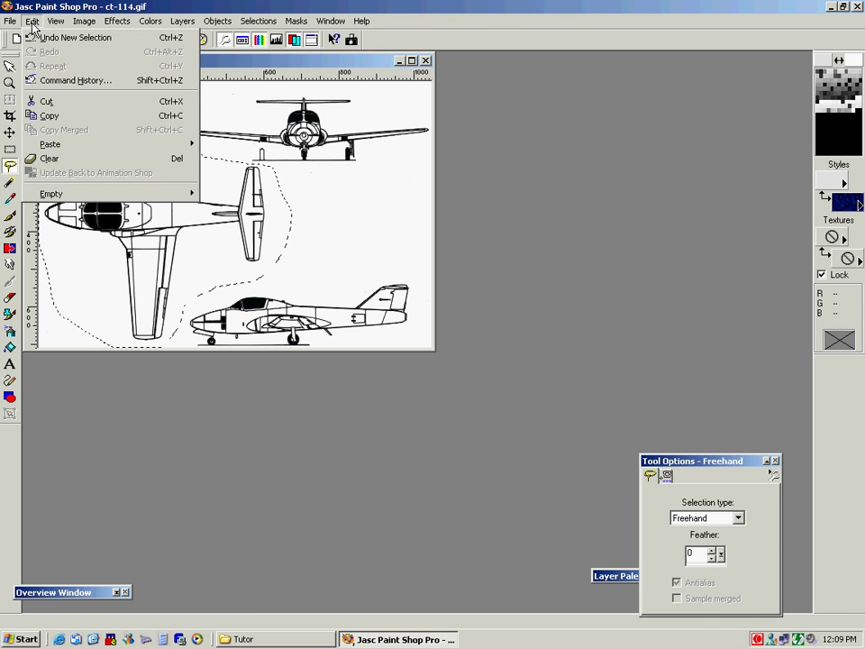
pyautogui.moveTo(123, 147)
pyautogui.click(273, 142)
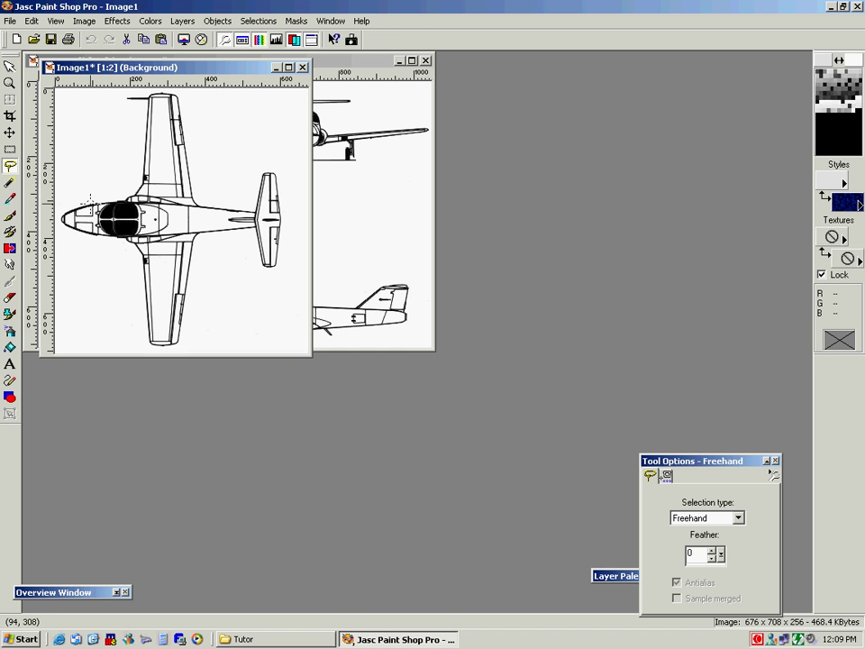
# Magic Wand the white background, invert it, and crop Image1 to 586 x 676 around the plane.
pyautogui.moveTo(93, 201); pyautogui.dragTo(110, 214)
pyautogui.click(9, 183)
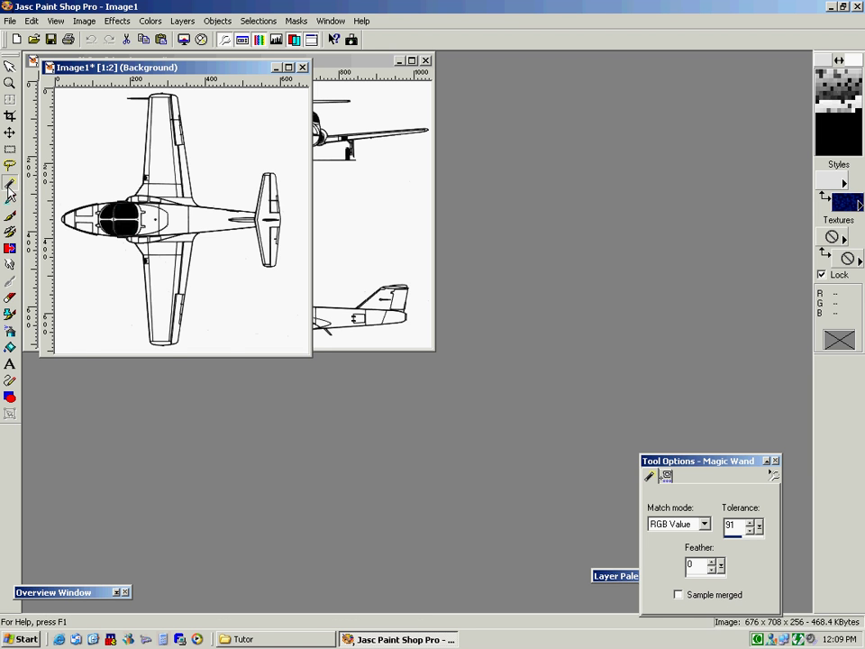
pyautogui.click(92, 146)
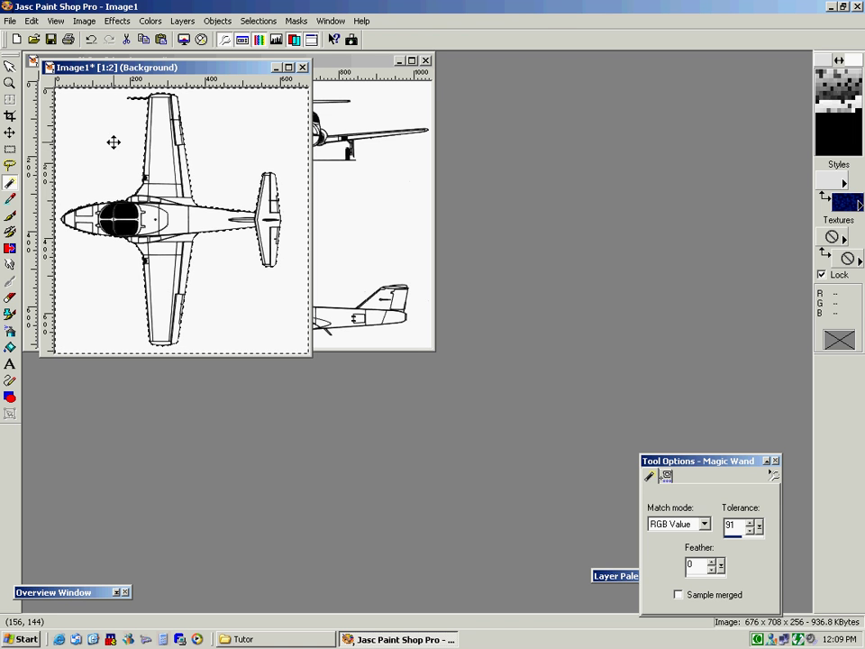
pyautogui.click(259, 21)
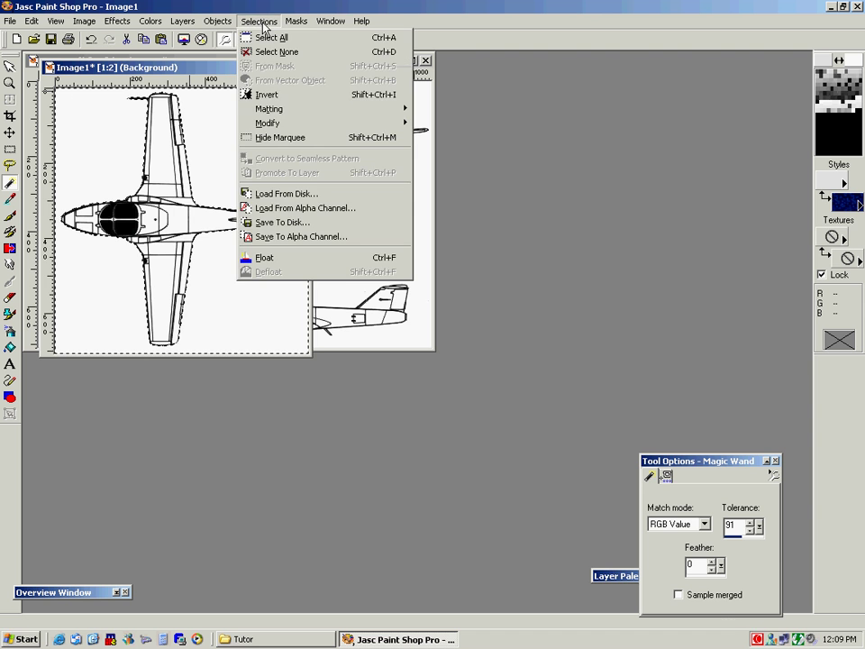
pyautogui.click(275, 93)
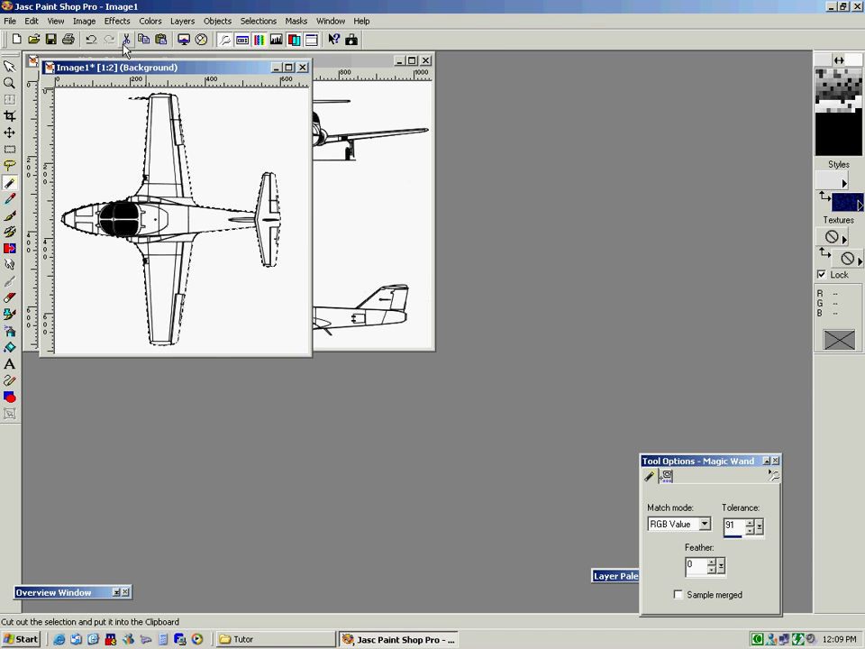
pyautogui.click(83, 21)
pyautogui.click(102, 66)
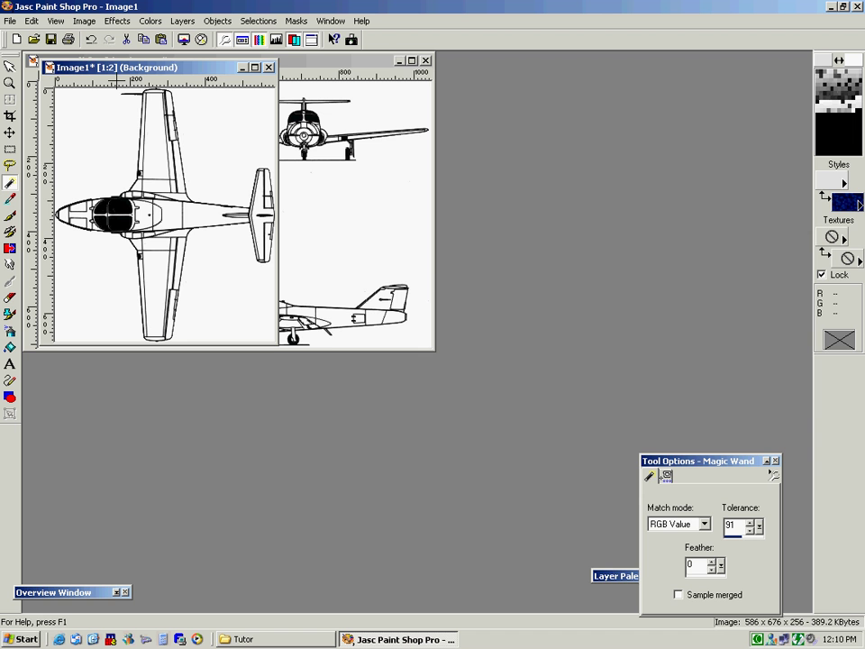
pyautogui.moveTo(162, 67); pyautogui.dragTo(342, 188)
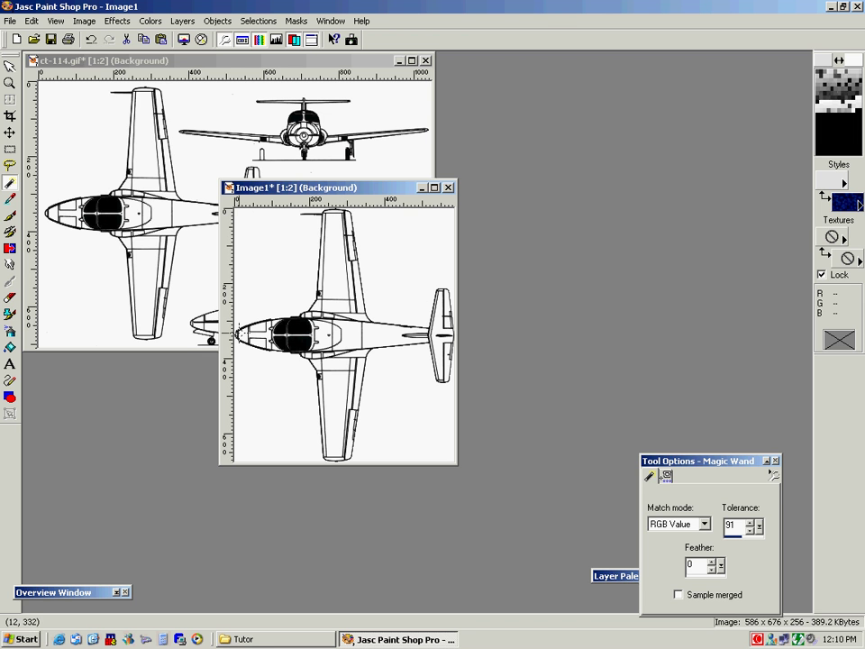
# Rotate the top view 90° right so the nose points up.
pyautogui.click(84, 21)
pyautogui.click(101, 66)
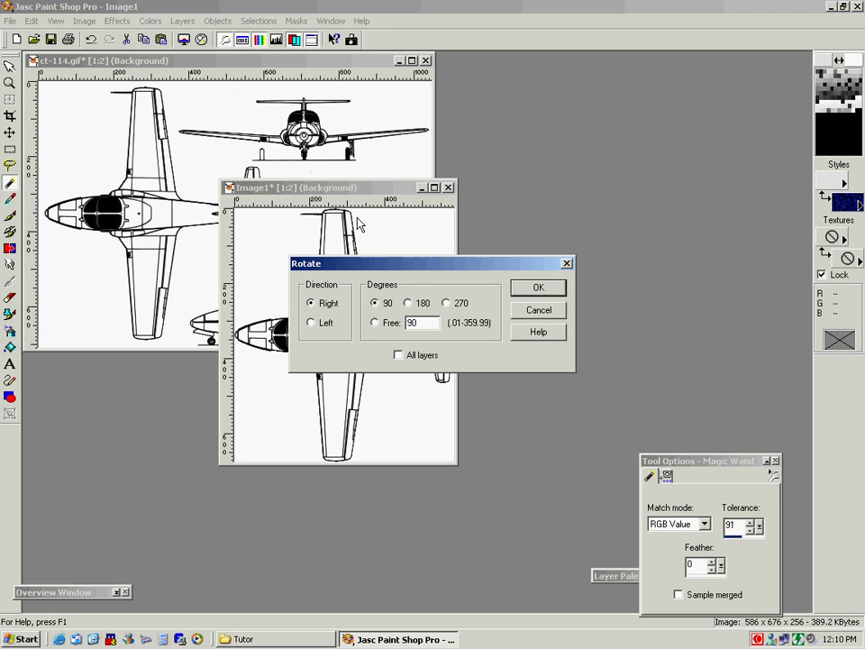
pyautogui.click(526, 290)
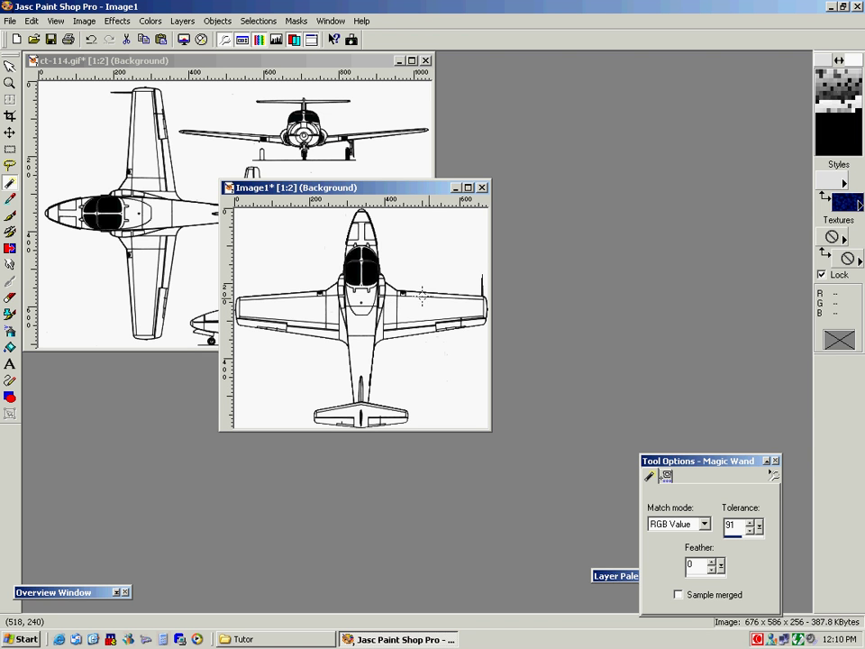
# Save the top view to the Desktop as the bitmap Topview.bmp and close it.
pyautogui.hotkey('ctrl', 's')
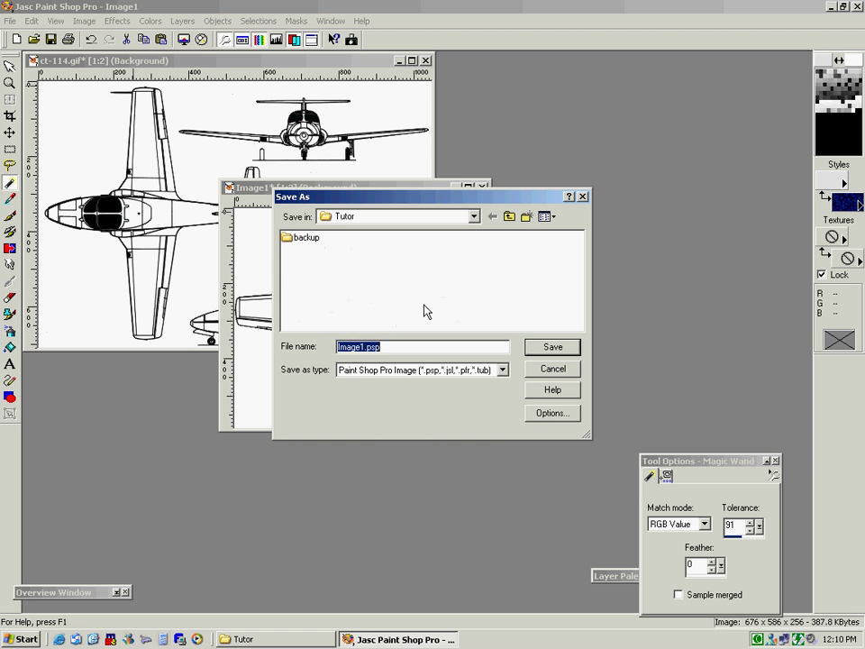
pyautogui.click(503, 371)
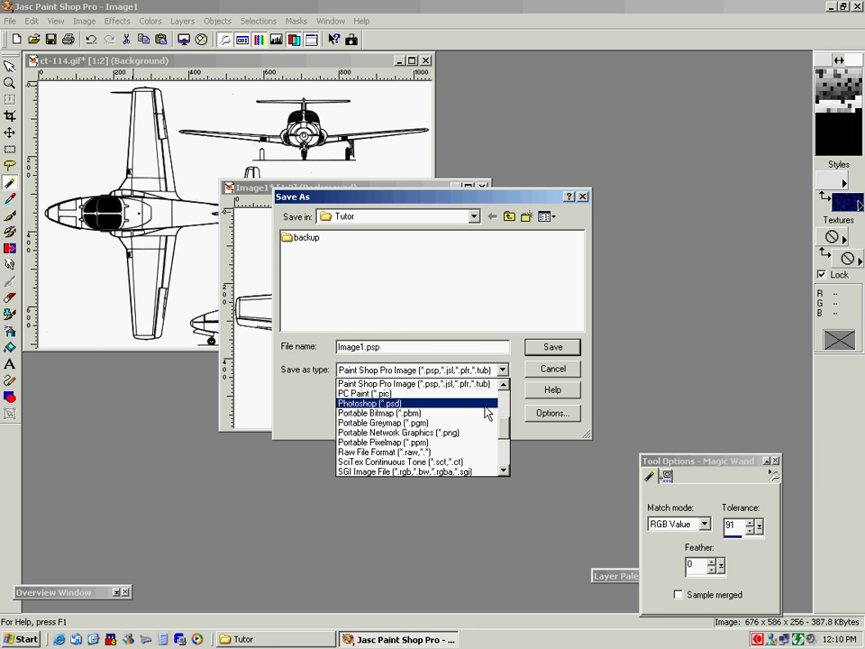
pyautogui.scroll(-8, 505, 450)
pyautogui.click(423, 442)
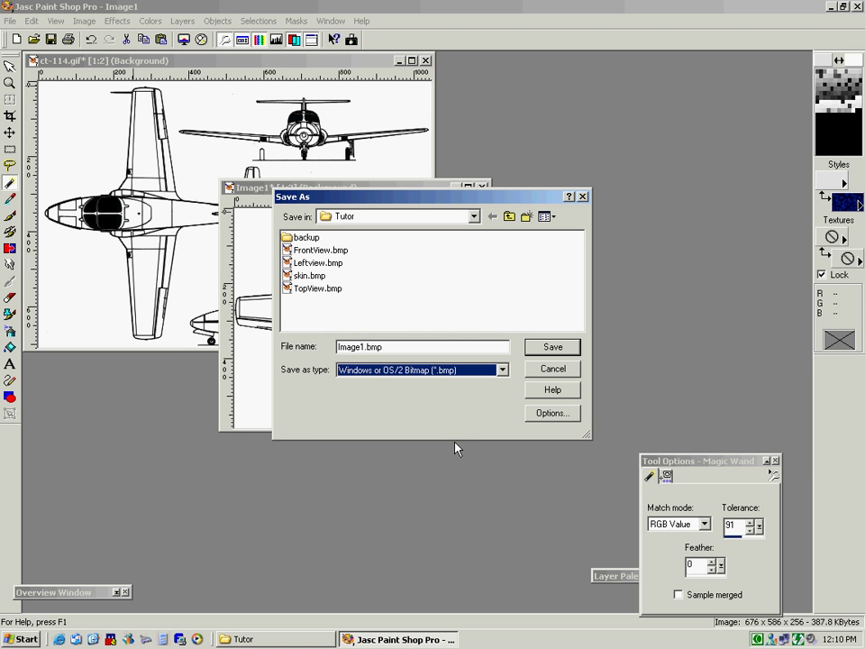
pyautogui.click(473, 216)
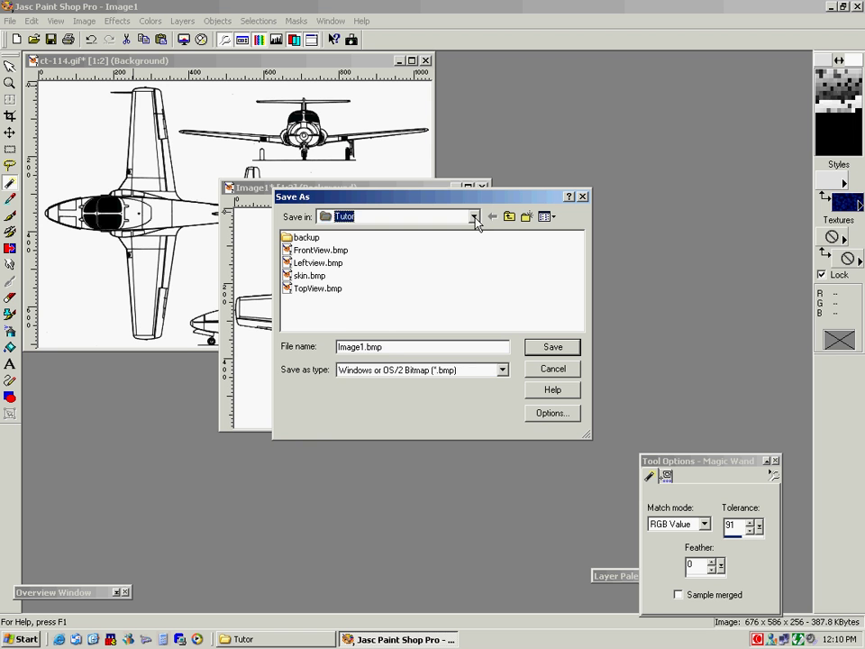
pyautogui.click(365, 229)
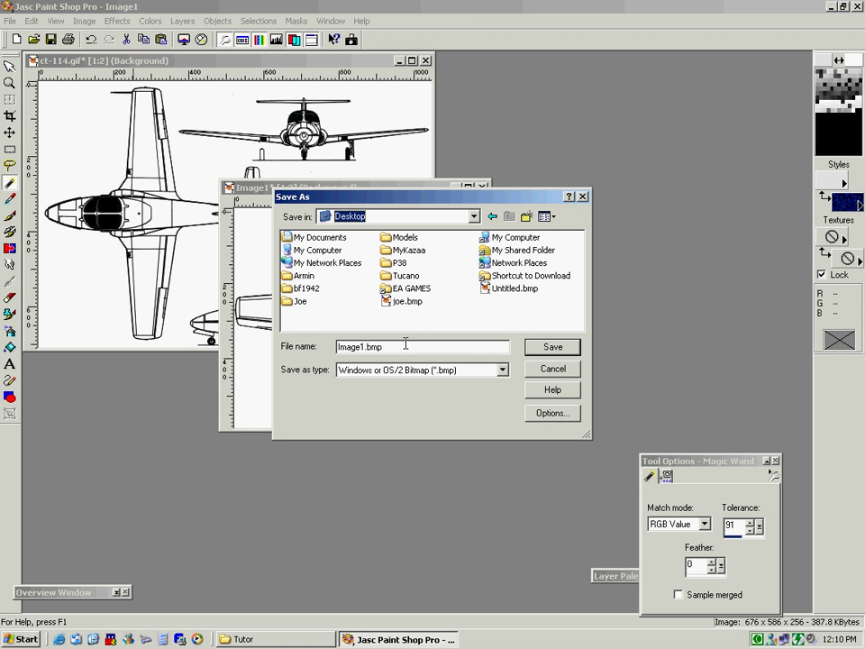
pyautogui.press('Tab')
pyautogui.press('Tab')
pyautogui.write('Top')
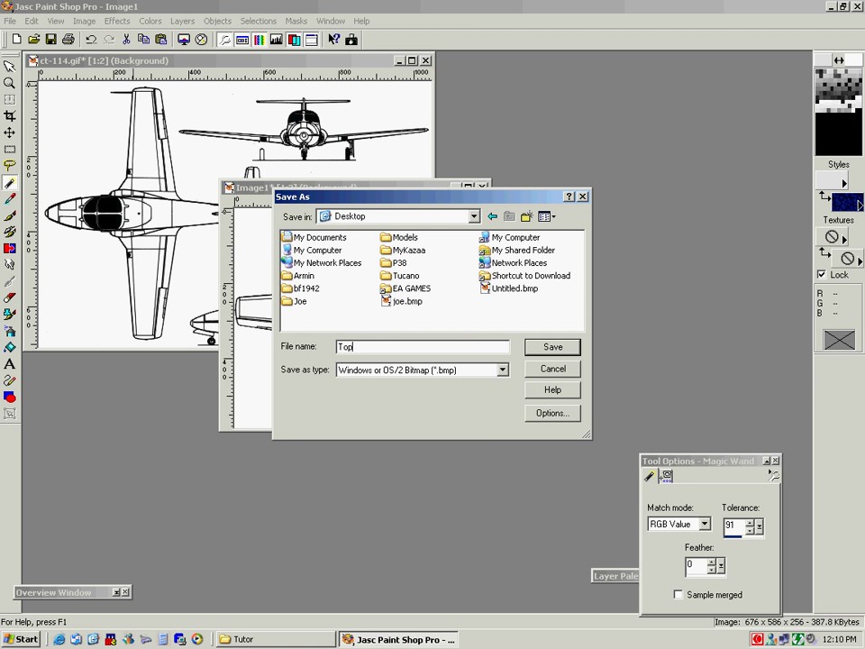
pyautogui.press('Return')
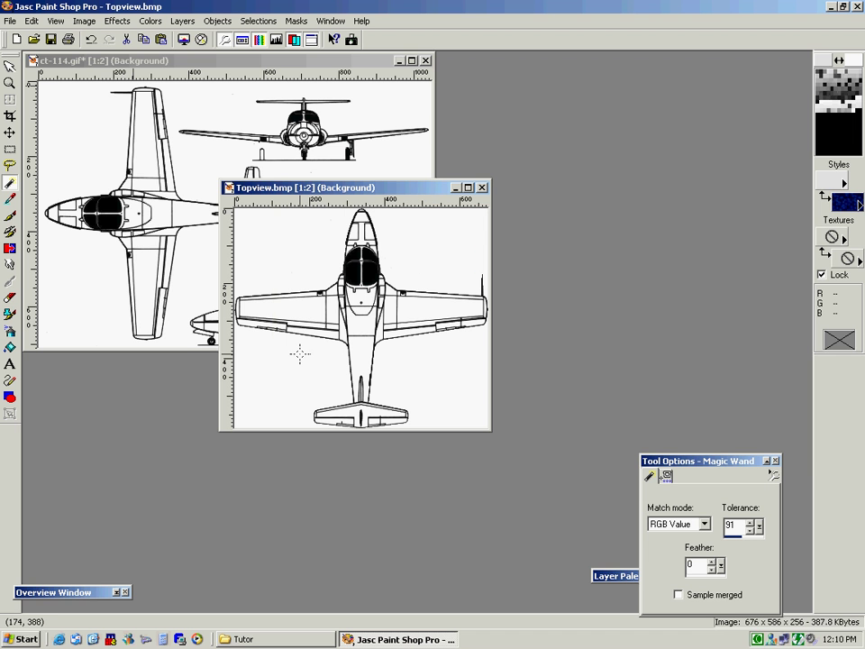
pyautogui.click(482, 187)
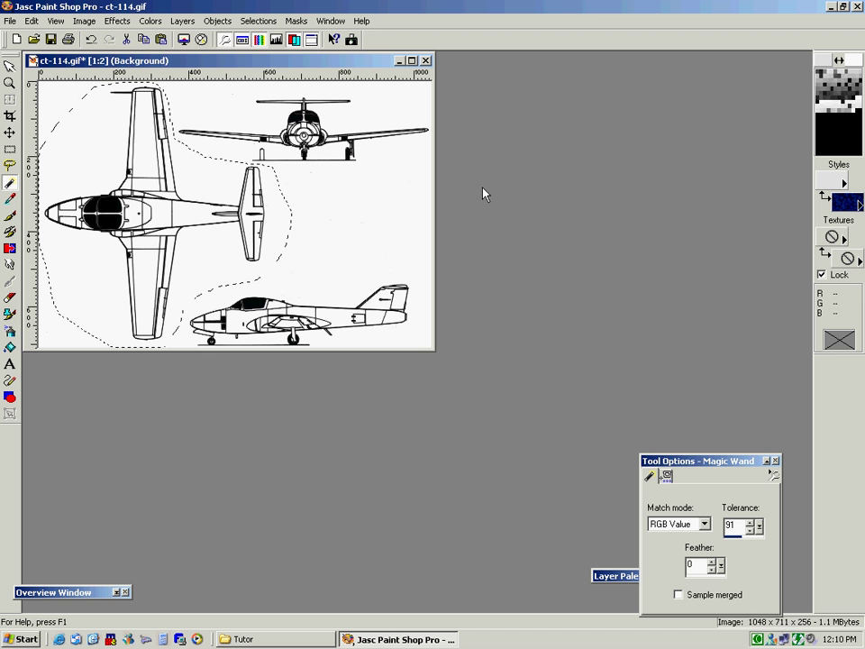
# Deselect, freehand-select the side view in ct-114.gif, and paste it as a new 648 x 224 image, Image2.
pyautogui.hotkey('ctrl', 'd')
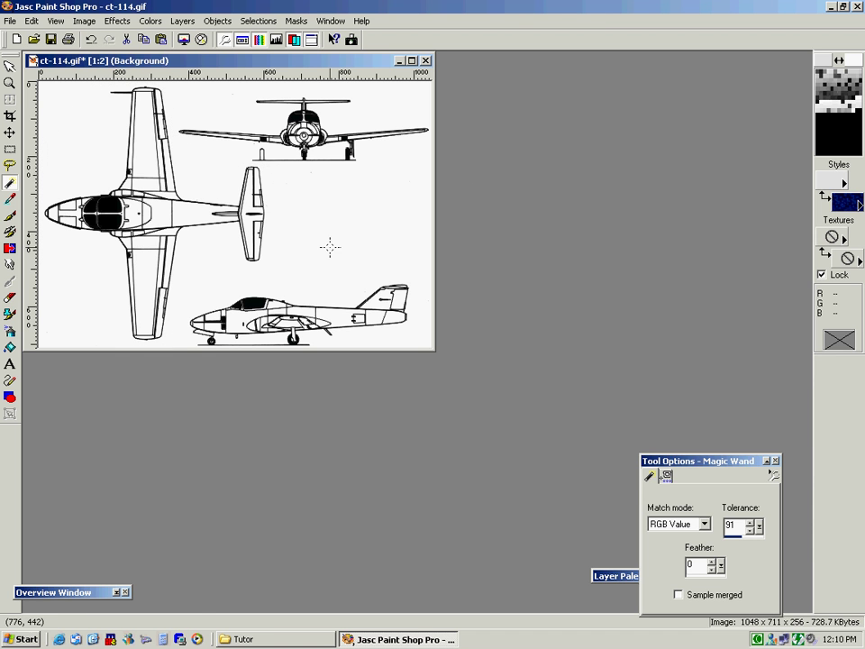
pyautogui.click(9, 165)
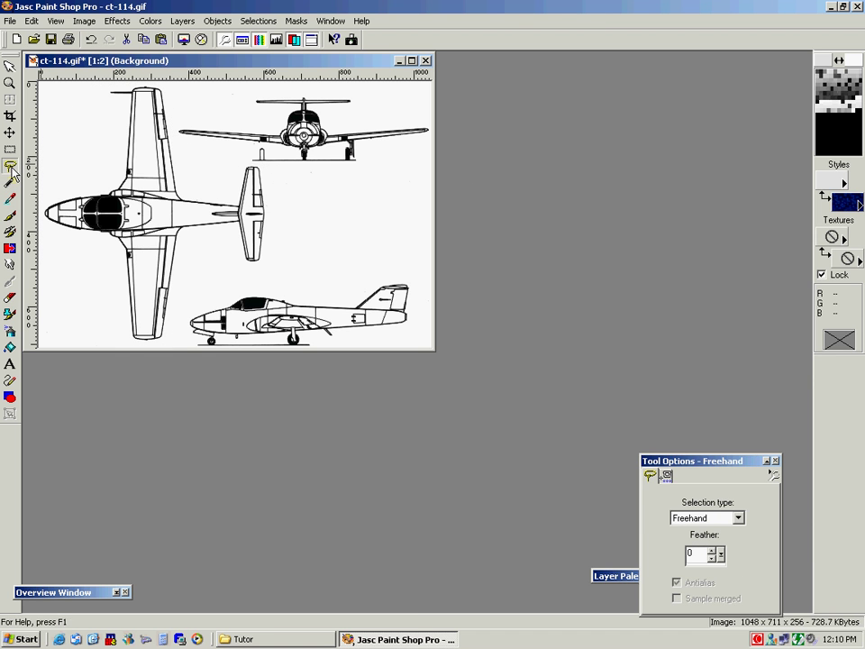
pyautogui.moveTo(284, 275)
pyautogui.mouseDown()
pyautogui.moveTo(195, 291)
pyautogui.moveTo(181, 316)
pyautogui.moveTo(188, 355)
pyautogui.moveTo(293, 370)
pyautogui.mouseUp()
pyautogui.moveTo(395, 359)
pyautogui.mouseDown()
pyautogui.moveTo(423, 314)
pyautogui.moveTo(419, 285)
pyautogui.moveTo(379, 263)
pyautogui.moveTo(287, 275)
pyautogui.mouseUp()
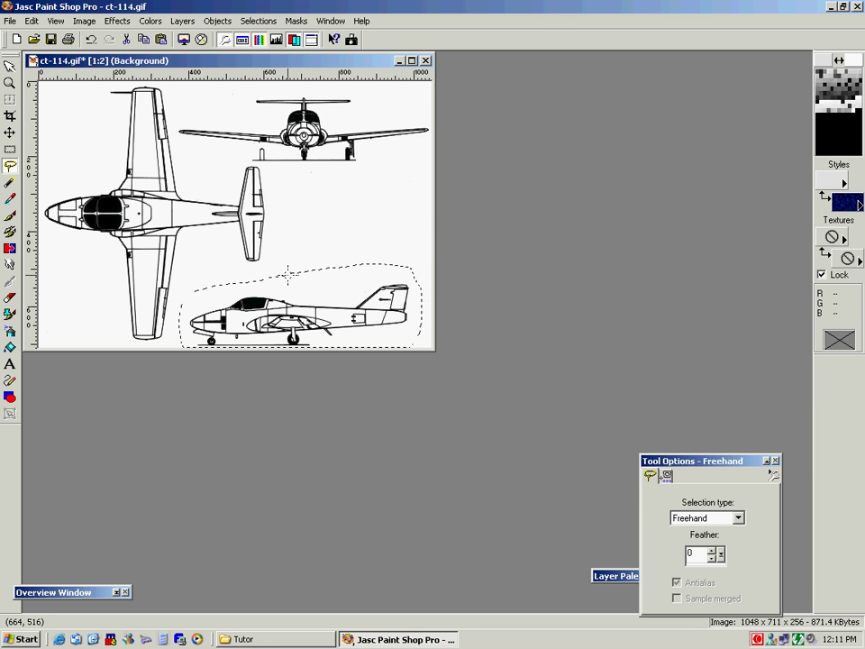
pyautogui.hotkey('ctrl', 'c')
pyautogui.hotkey('ctrl', 'v')
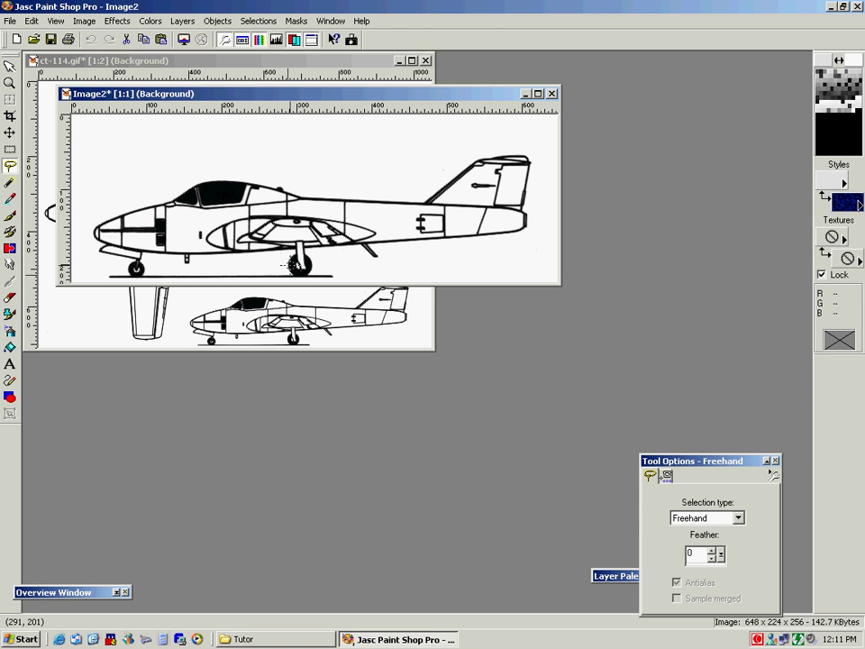
# Paint the front wheel, main wheel, gear leg and ground line under the side view white.
pyautogui.click(10, 215)
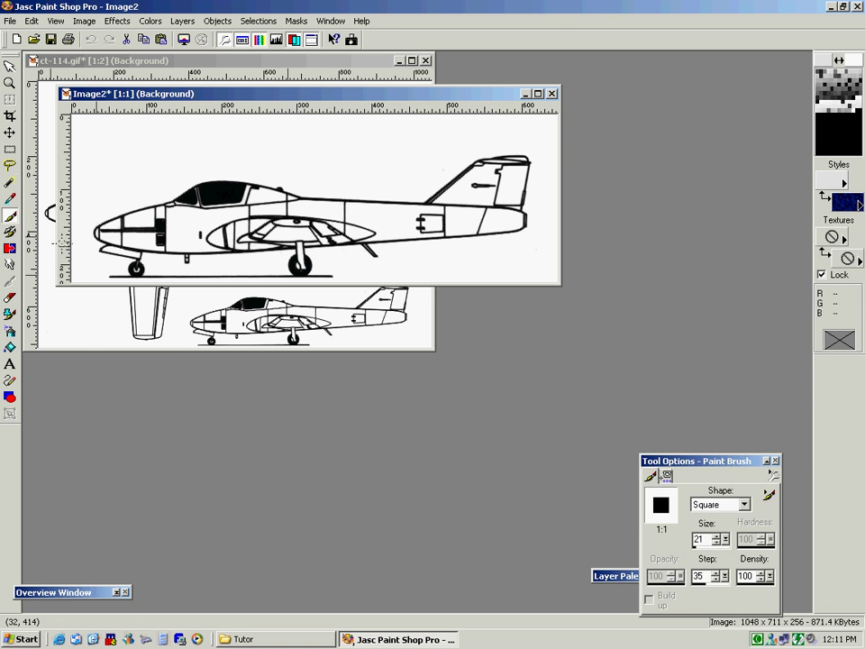
pyautogui.moveTo(132, 276)
pyautogui.mouseDown()
pyautogui.moveTo(140, 276)
pyautogui.moveTo(113, 272)
pyautogui.mouseUp()
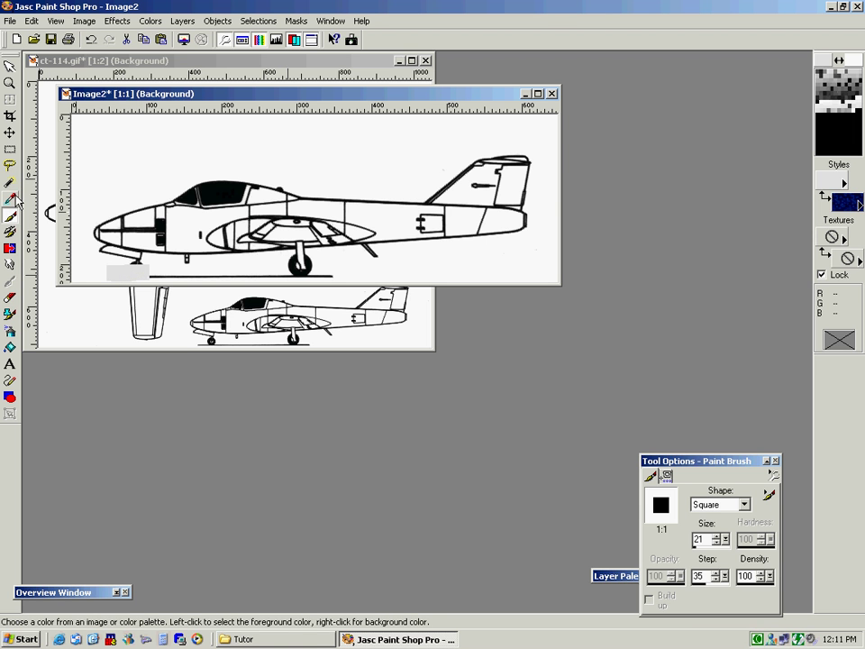
pyautogui.keyDown('ctrl'); pyautogui.click(119, 174); pyautogui.keyUp('ctrl')
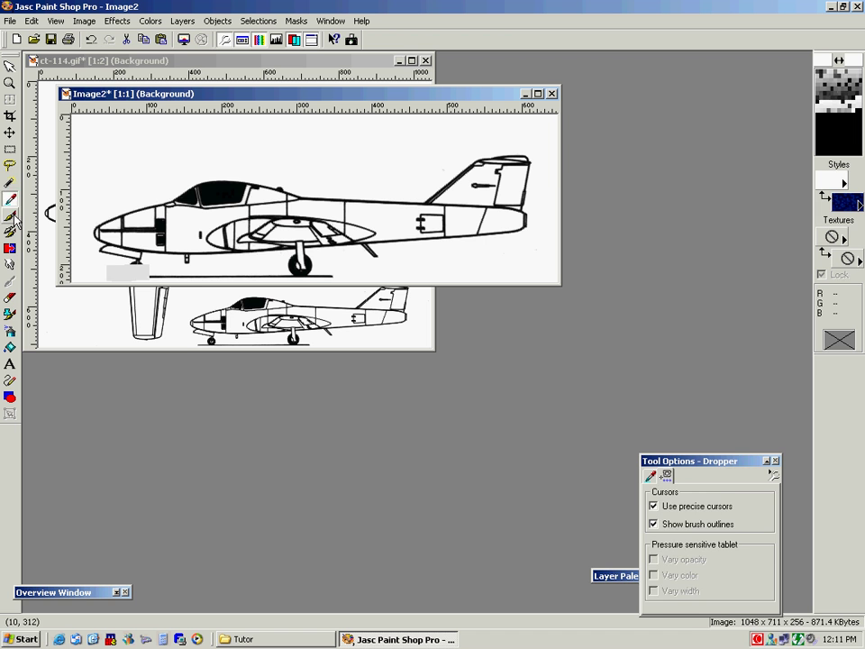
pyautogui.moveTo(109, 278)
pyautogui.mouseDown()
pyautogui.moveTo(152, 271)
pyautogui.moveTo(129, 268)
pyautogui.moveTo(136, 264)
pyautogui.mouseUp()
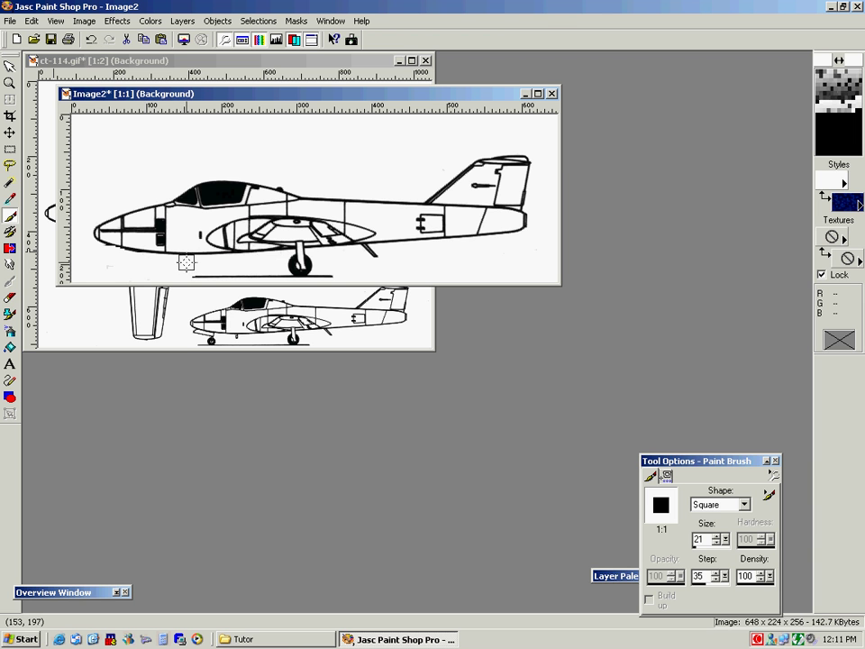
pyautogui.moveTo(306, 257)
pyautogui.mouseDown()
pyautogui.moveTo(329, 274)
pyautogui.moveTo(192, 276)
pyautogui.moveTo(284, 273)
pyautogui.mouseUp()
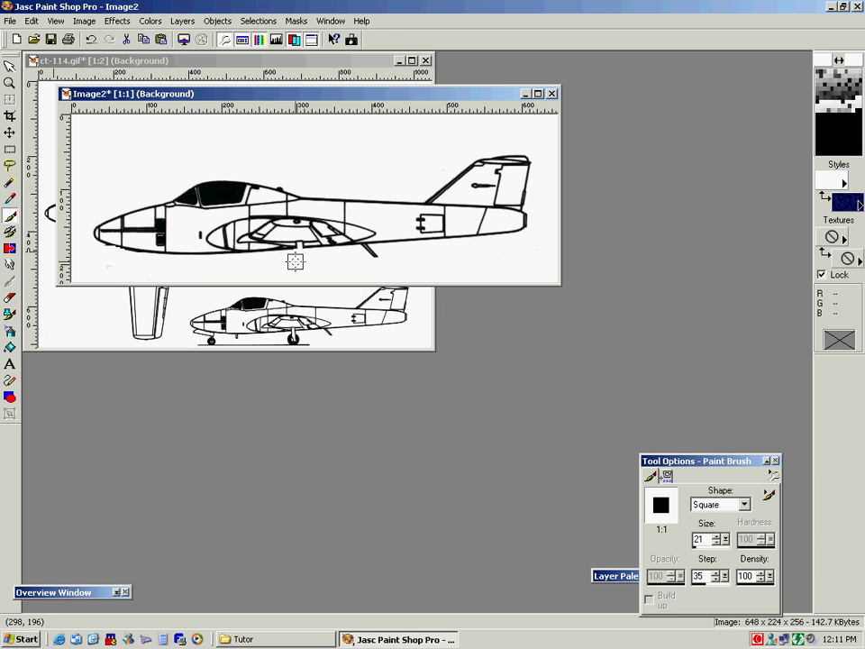
pyautogui.moveTo(373, 257); pyautogui.dragTo(365, 253)
# Crop Image2 to 584 x 132 around the aircraft using an inverted Magic Wand background selection.
pyautogui.click(11, 184)
pyautogui.click(128, 162)
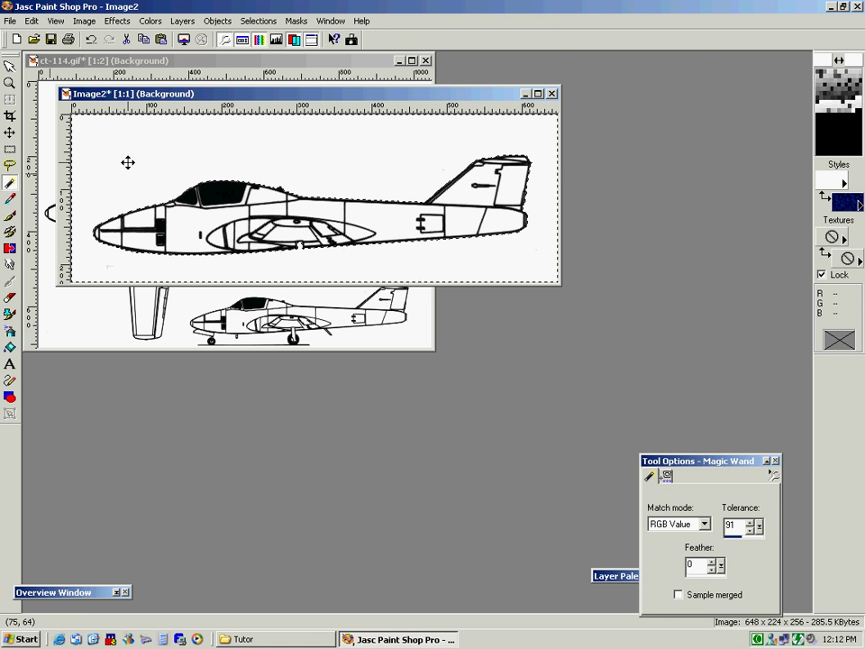
pyautogui.click(260, 21)
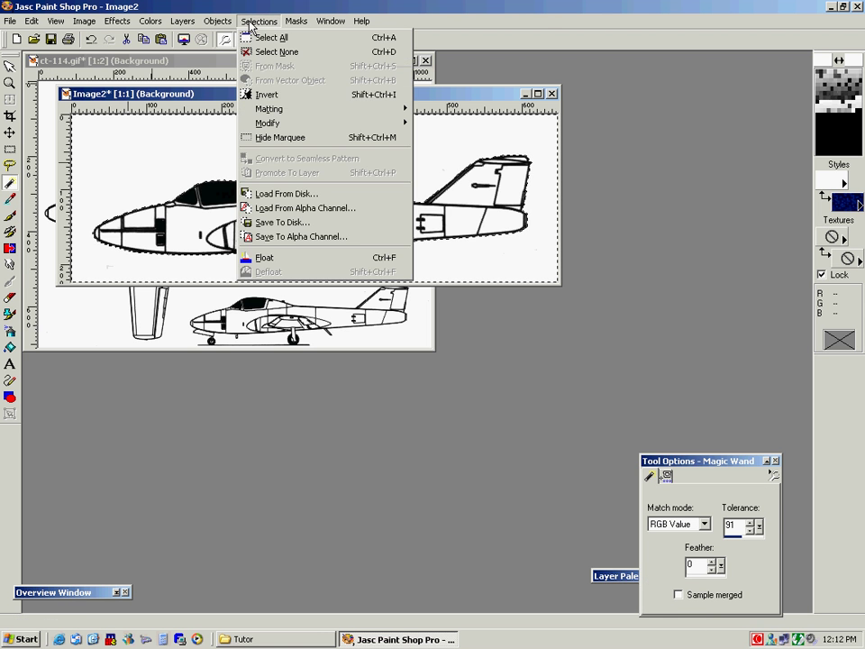
pyautogui.click(268, 96)
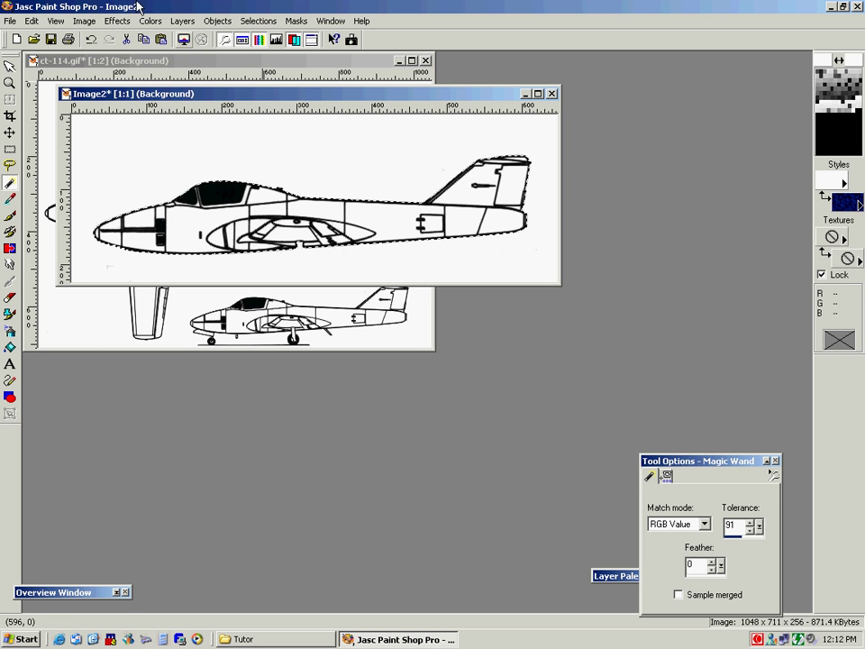
pyautogui.click(85, 21)
pyautogui.click(124, 83)
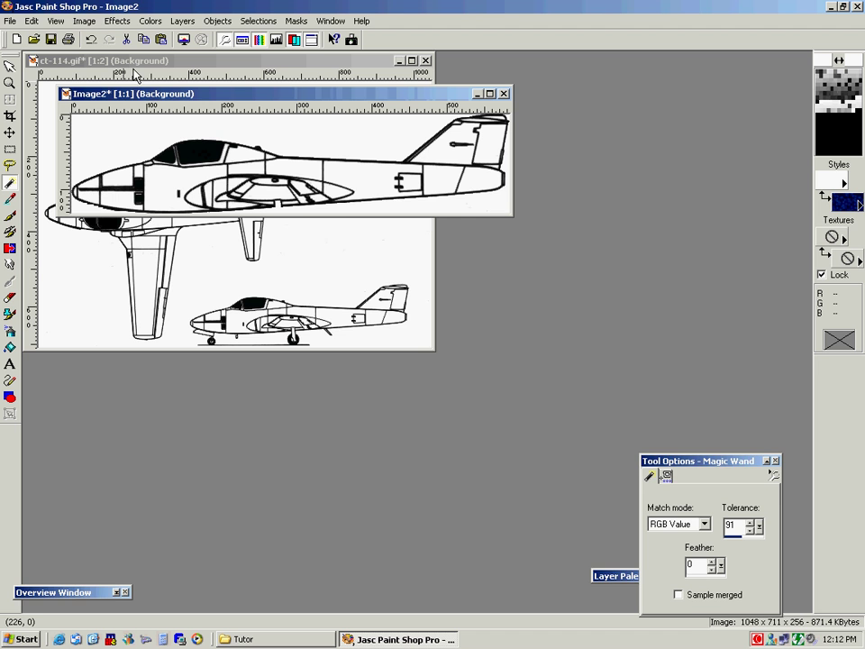
# Save the cropped side view to the Desktop as the bitmap LeftView.bmp.
pyautogui.click(51, 39)
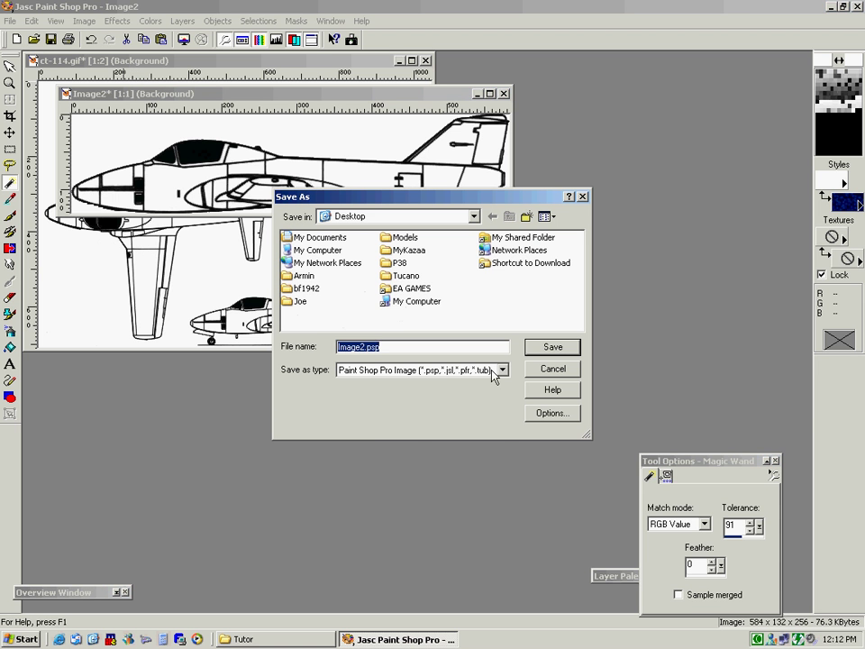
pyautogui.click(502, 369)
pyautogui.scroll(-5, 487, 441)
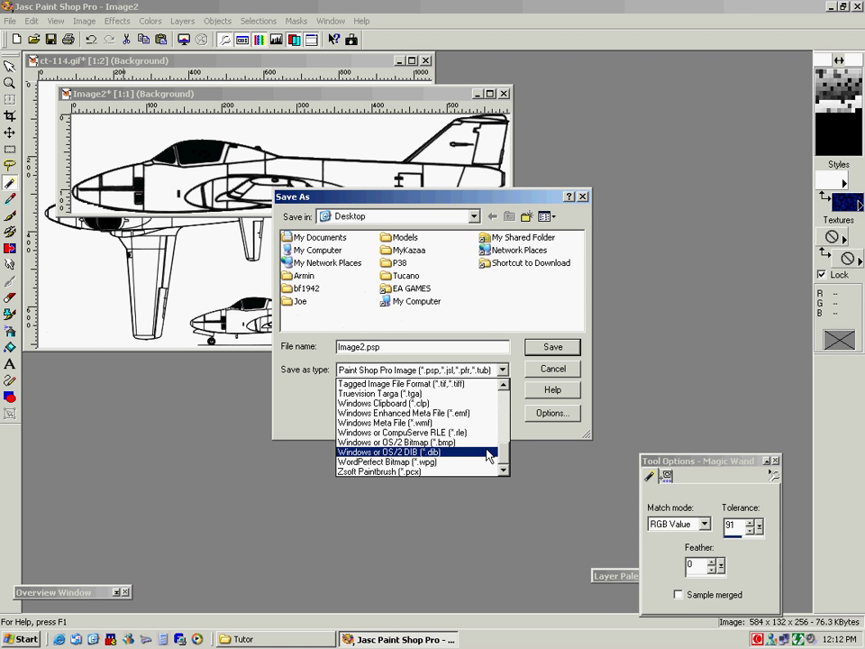
pyautogui.click(481, 443)
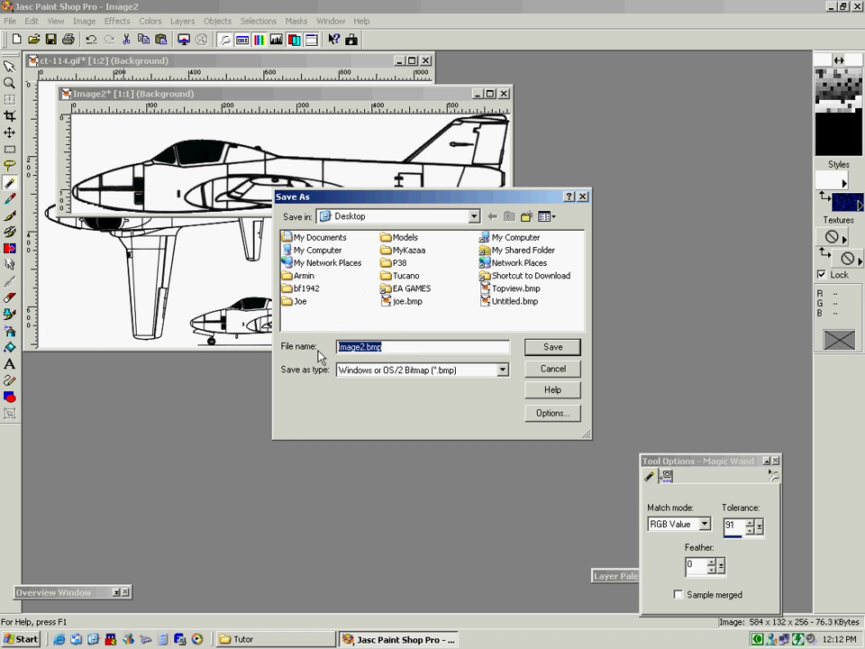
pyautogui.write('LeftView')
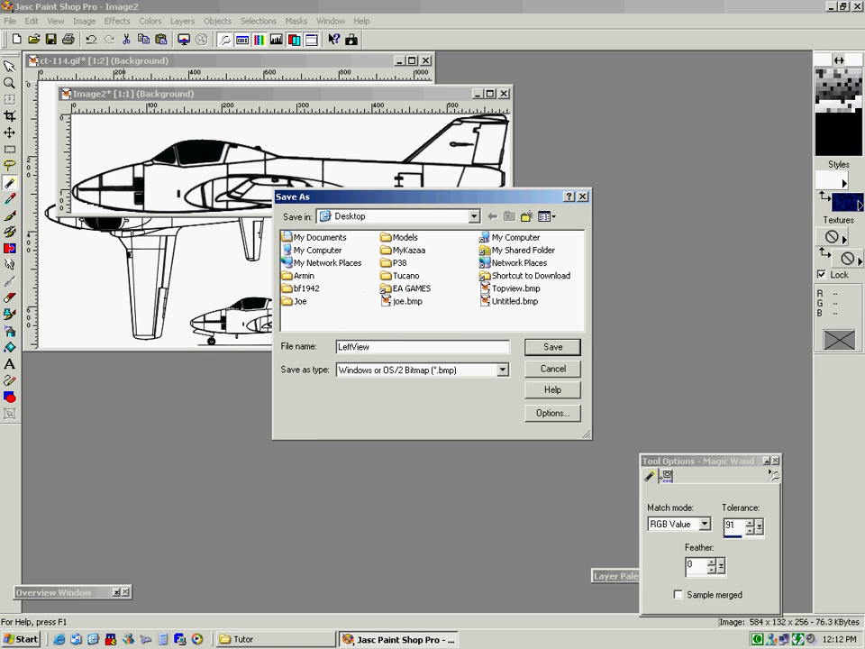
pyautogui.press('Return')
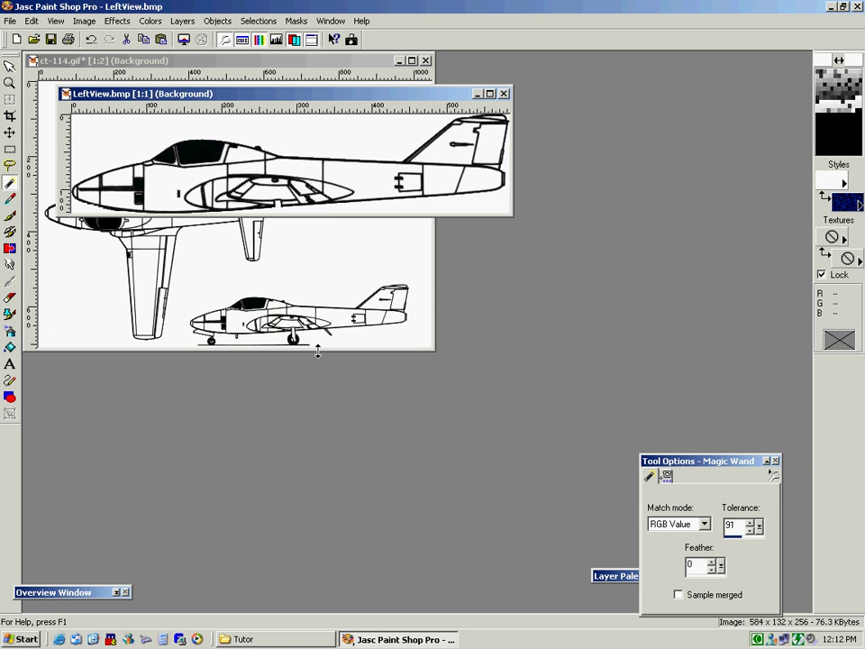
# Close LeftView.bmp, freehand-select the front view in ct-114.gif, and paste it as Image3.
pyautogui.click(505, 94)
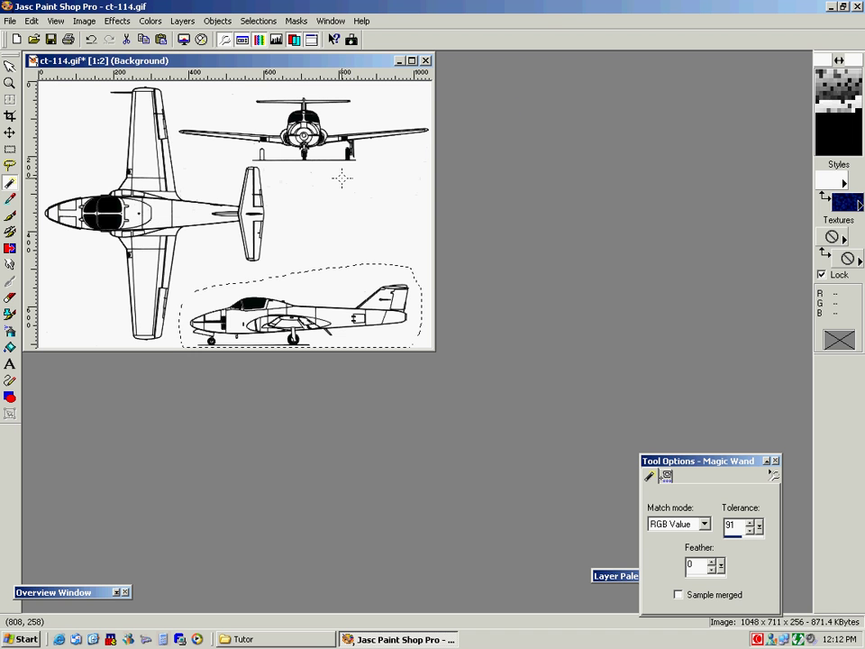
pyautogui.hotkey('ctrl', 'd')
pyautogui.click(9, 166)
pyautogui.moveTo(259, 90)
pyautogui.mouseDown()
pyautogui.moveTo(177, 118)
pyautogui.moveTo(179, 137)
pyautogui.moveTo(260, 167)
pyautogui.moveTo(393, 166)
pyautogui.moveTo(424, 157)
pyautogui.moveTo(437, 140)
pyautogui.moveTo(435, 110)
pyautogui.moveTo(271, 87)
pyautogui.mouseUp()
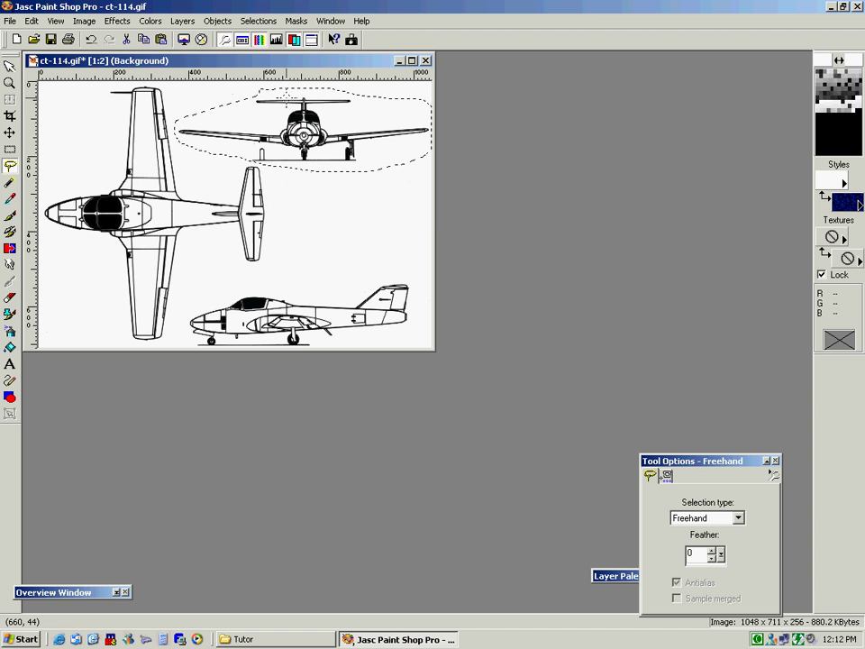
pyautogui.hotkey('ctrl', 'v')
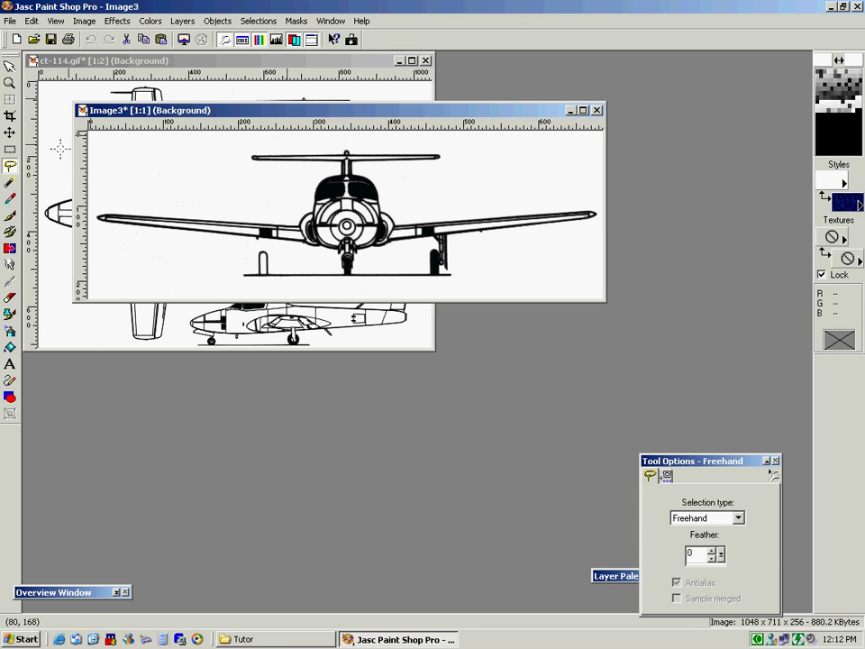
# Paint out the nose gear, main gear, stray dot and ground line in white.
pyautogui.click(14, 219)
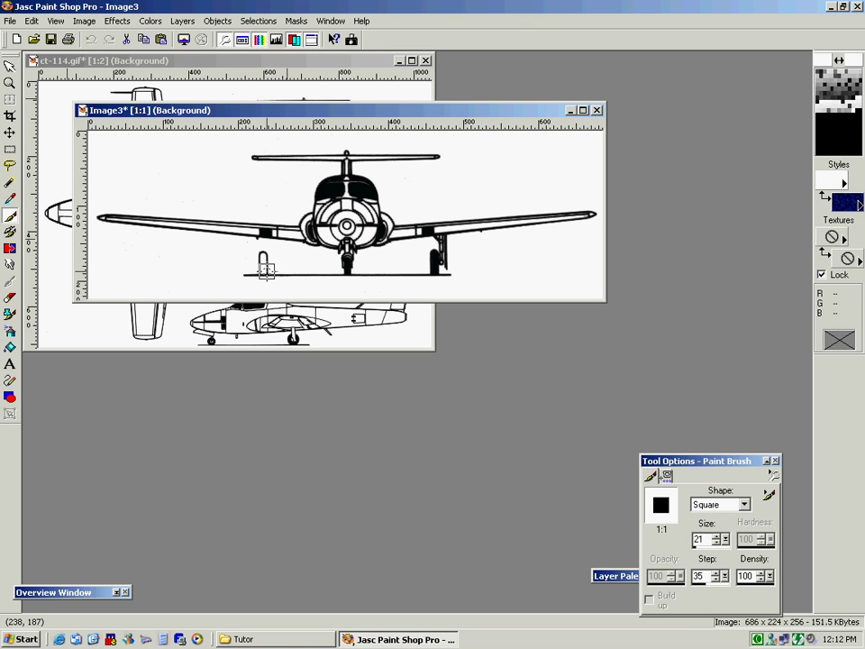
pyautogui.moveTo(267, 277)
pyautogui.mouseDown()
pyautogui.moveTo(251, 243)
pyautogui.moveTo(246, 262)
pyautogui.moveTo(343, 272)
pyautogui.mouseUp()
pyautogui.click(249, 273)
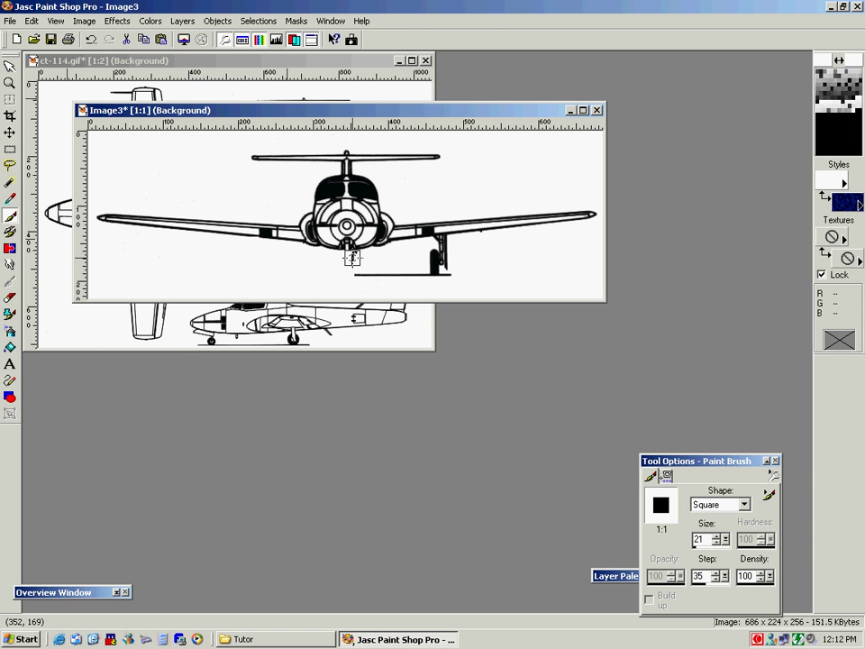
pyautogui.moveTo(353, 259)
pyautogui.mouseDown()
pyautogui.moveTo(387, 275)
pyautogui.moveTo(448, 276)
pyautogui.moveTo(439, 243)
pyautogui.moveTo(441, 268)
pyautogui.mouseUp()
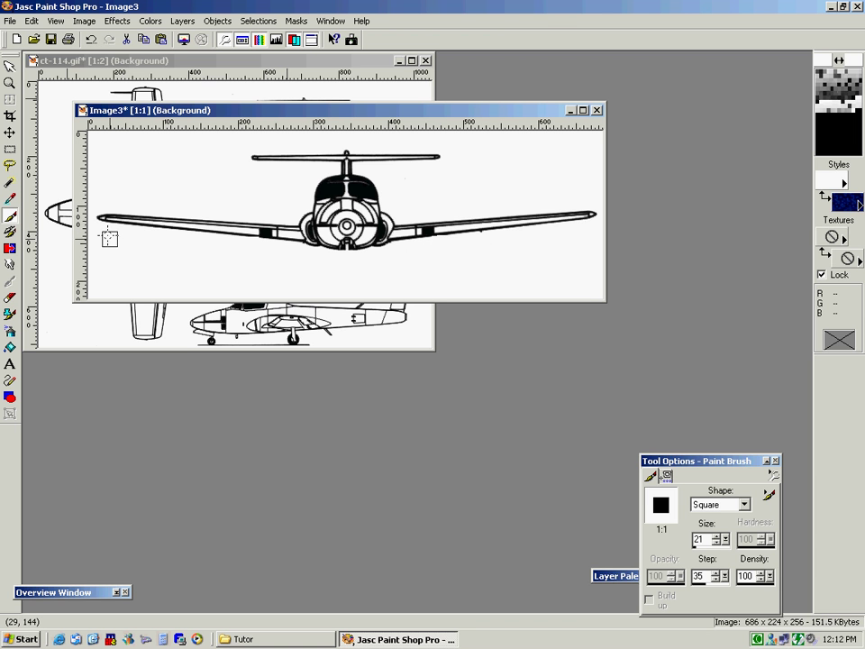
# Crop Image3 to 666 x 133 around the airplane using an inverted Magic Wand background selection.
pyautogui.click(10, 183)
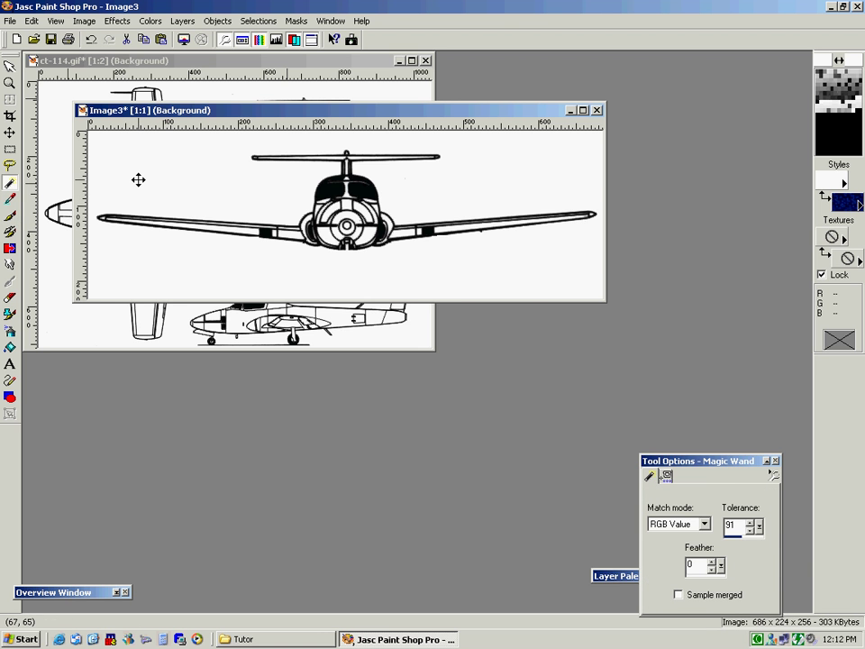
pyautogui.click(137, 178)
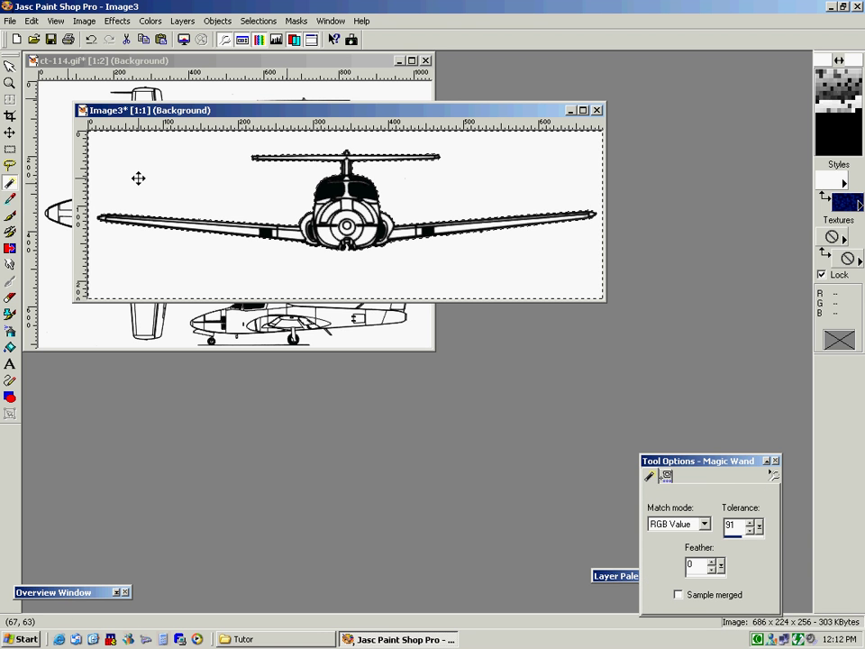
pyautogui.click(255, 23)
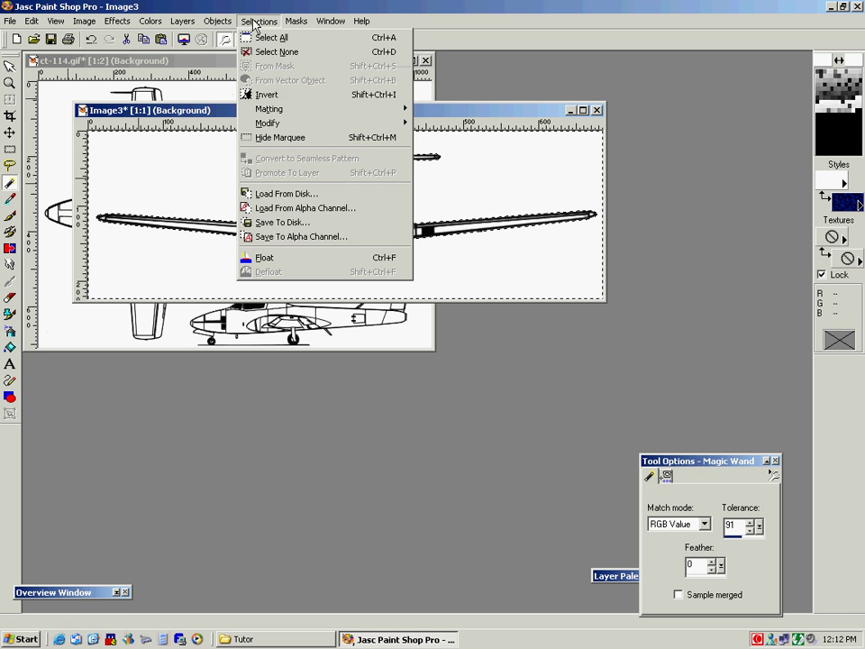
pyautogui.click(284, 93)
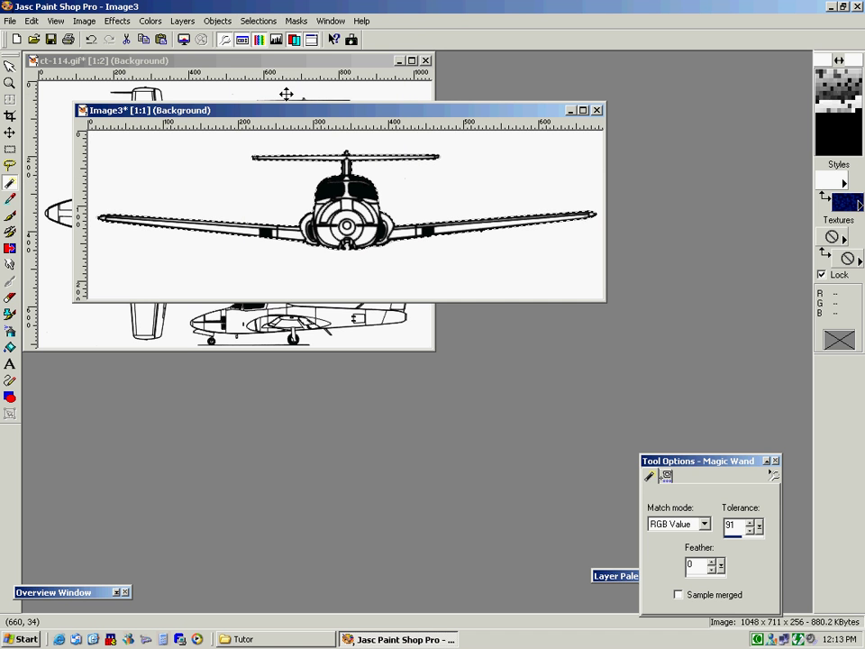
pyautogui.click(85, 23)
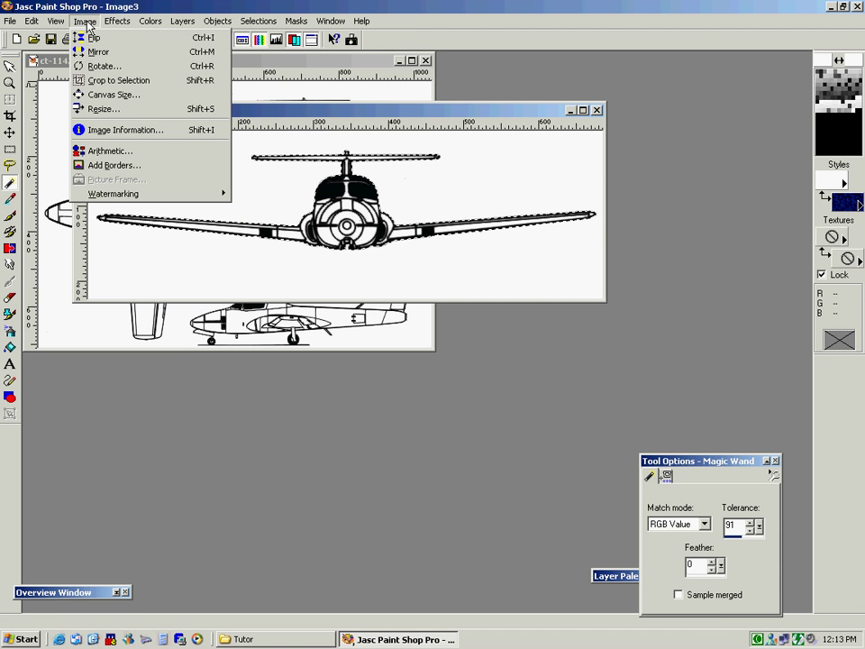
pyautogui.click(120, 80)
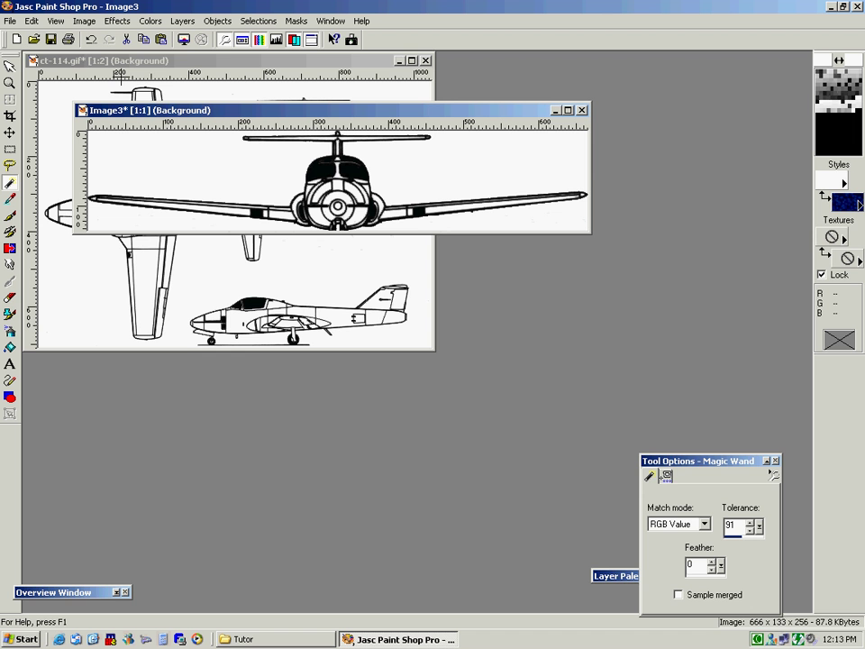
# Save the cropped front view as the Windows bitmap FrontView.bmp.
pyautogui.click(50, 38)
pyautogui.click(502, 370)
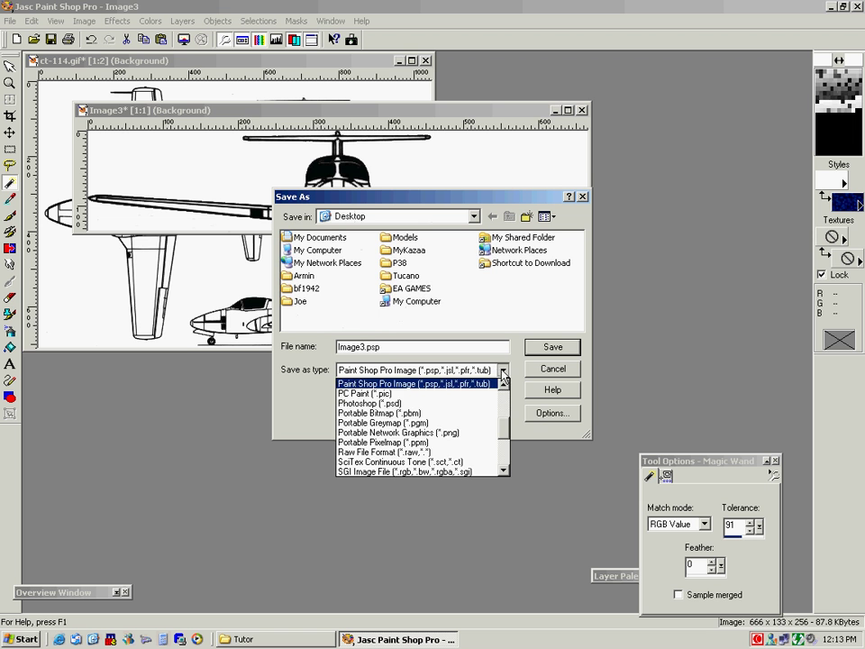
pyautogui.moveTo(504, 431); pyautogui.dragTo(505, 461)
pyautogui.click(481, 442)
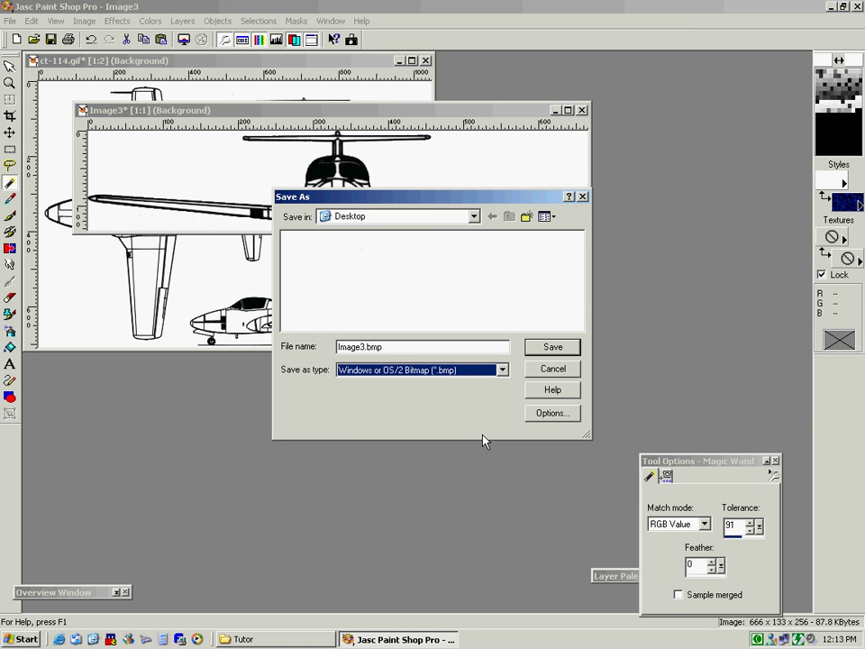
pyautogui.doubleClick(424, 343)
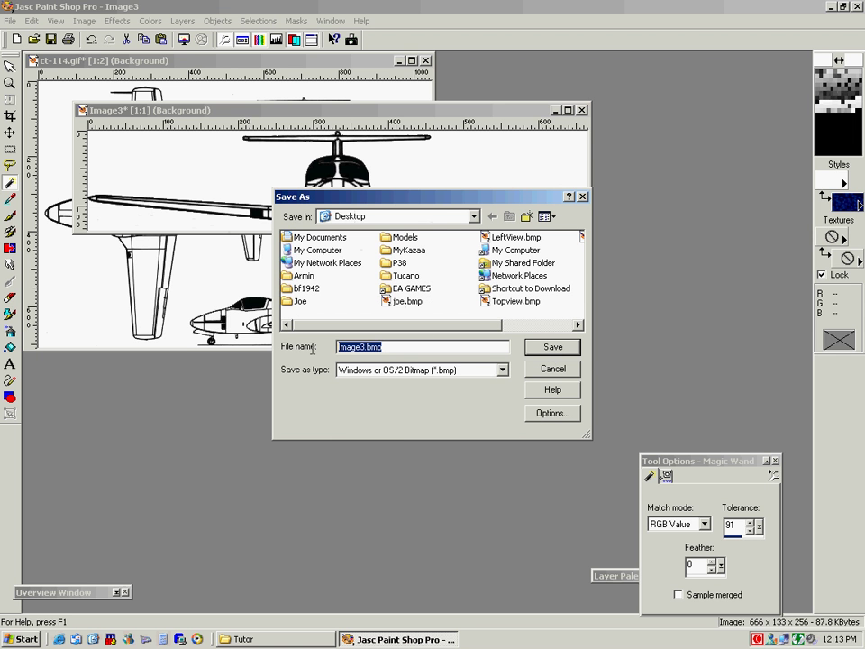
pyautogui.write('Fi')
pyautogui.press('Return')
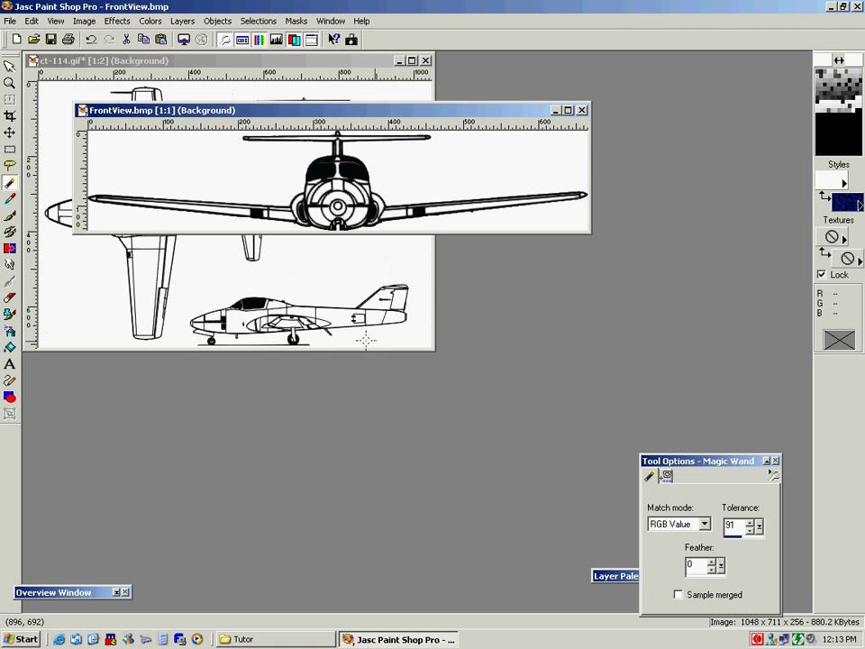